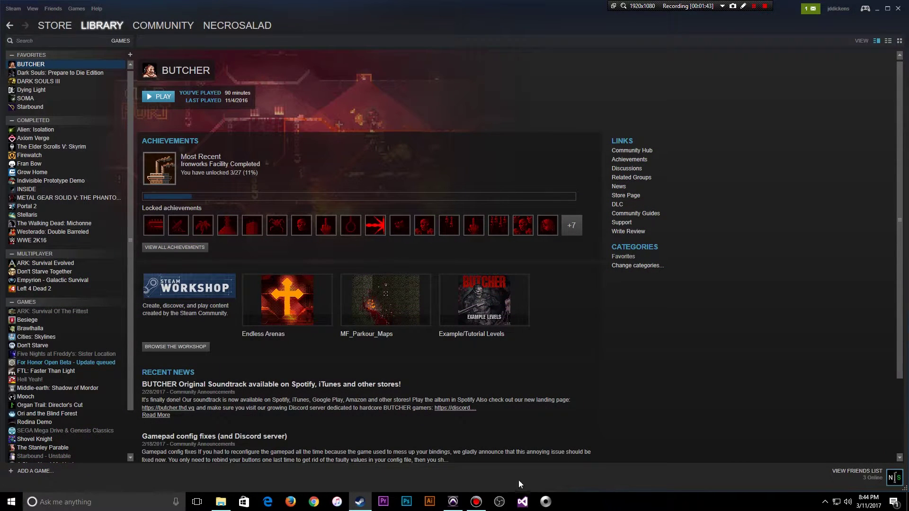
Locate the .cue file in the Castlevania - Symphony of the Night folder, then minimize the folder window.
left_click(229, 503)
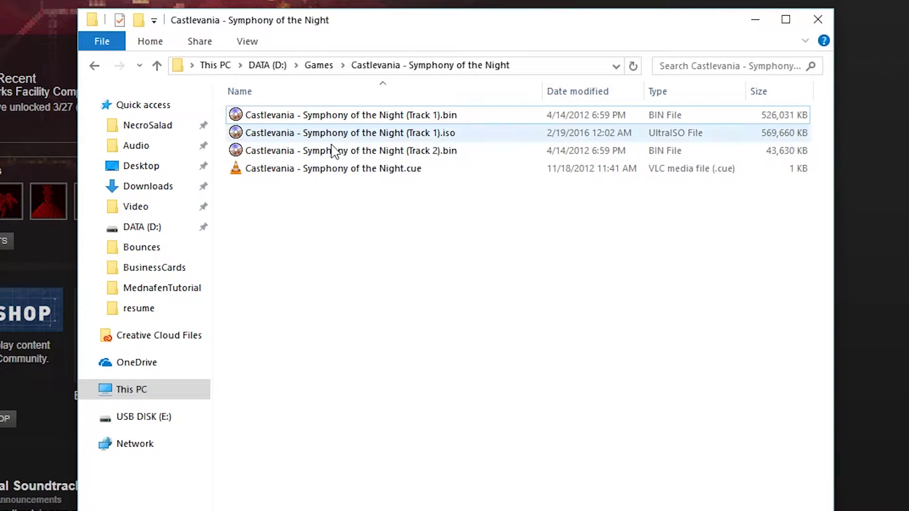
left_click(367, 174)
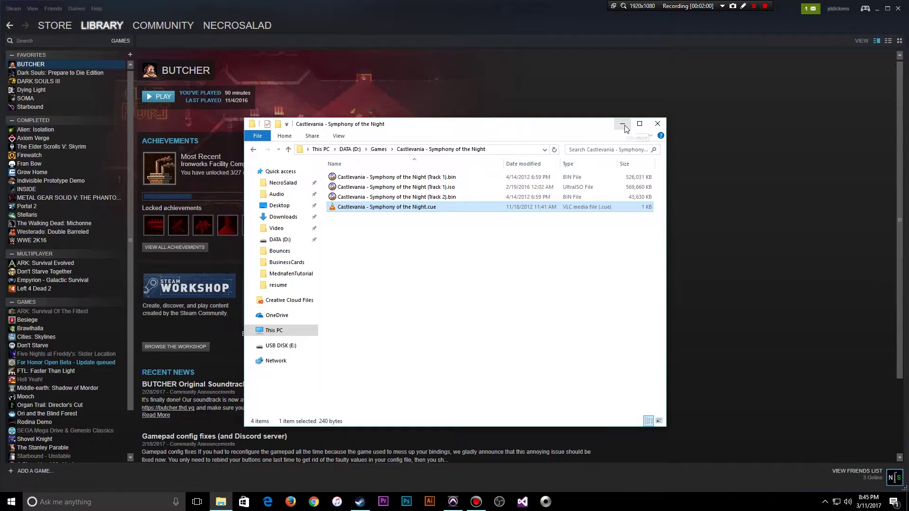
left_click(756, 21)
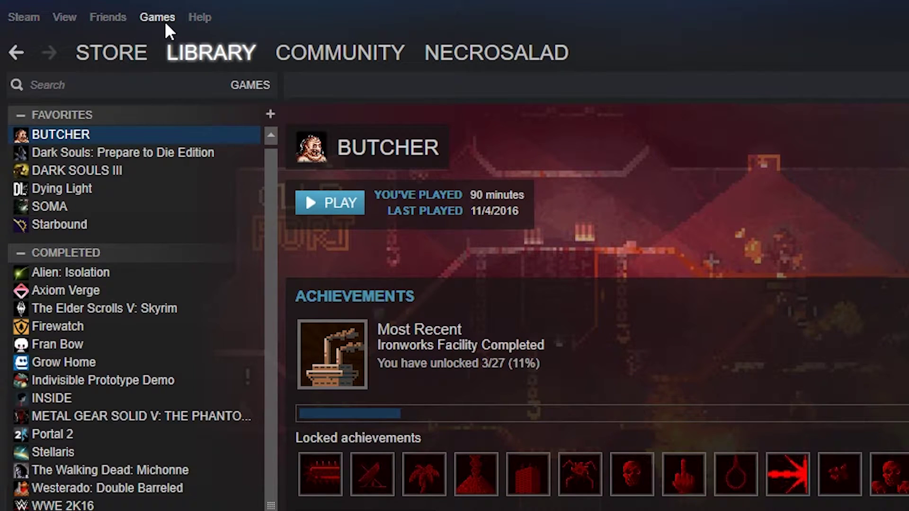
Start adding a non-Steam game to the library and look through the list of installed programs.
left_click(165, 22)
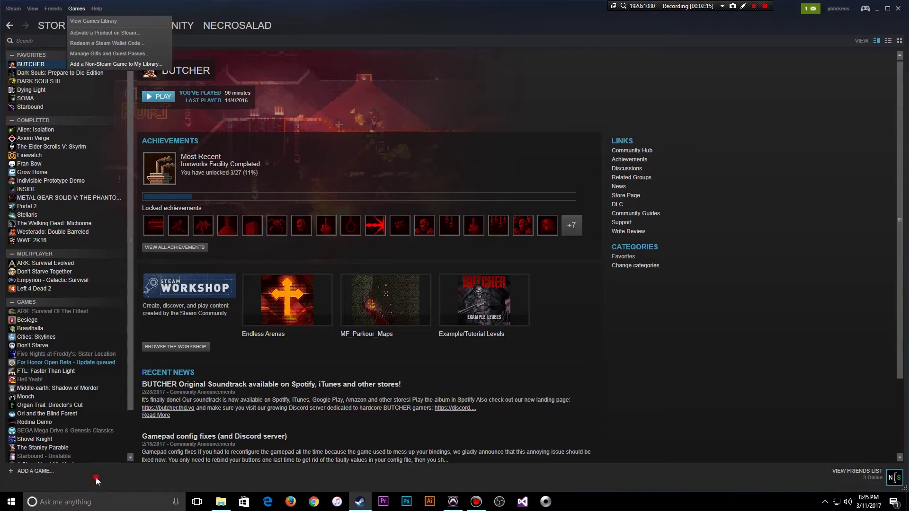
key("Escape")
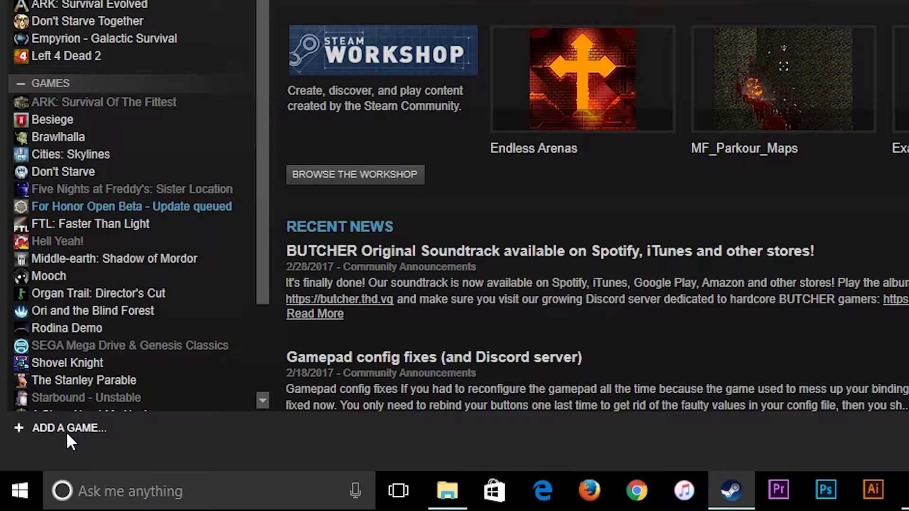
left_click(67, 431)
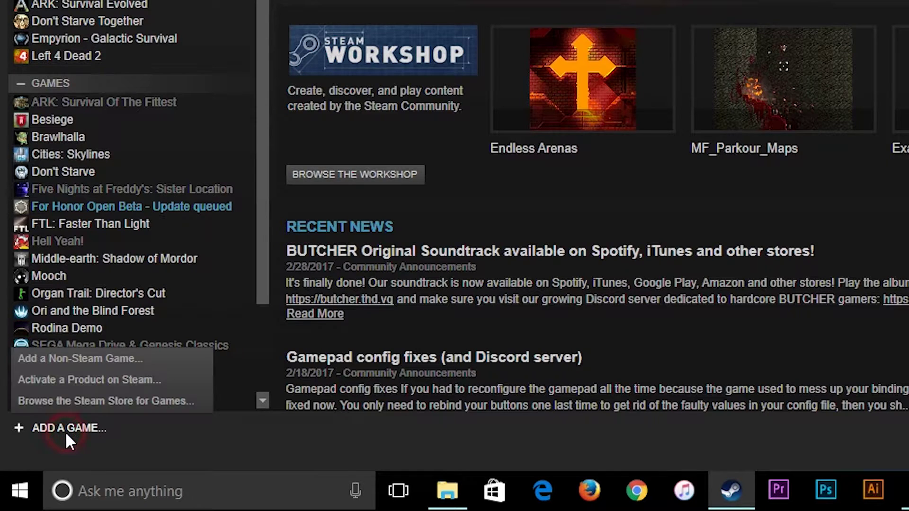
left_click(66, 359)
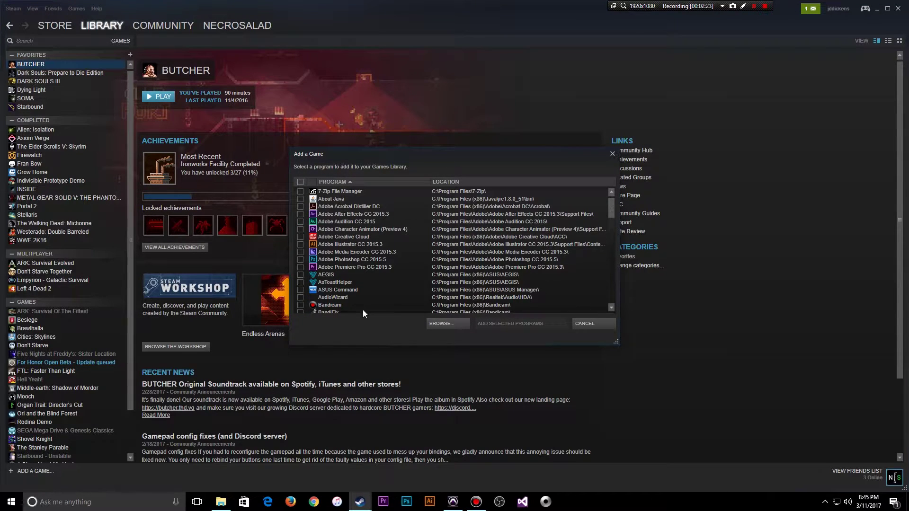
scroll(365, 232, "down", 9)
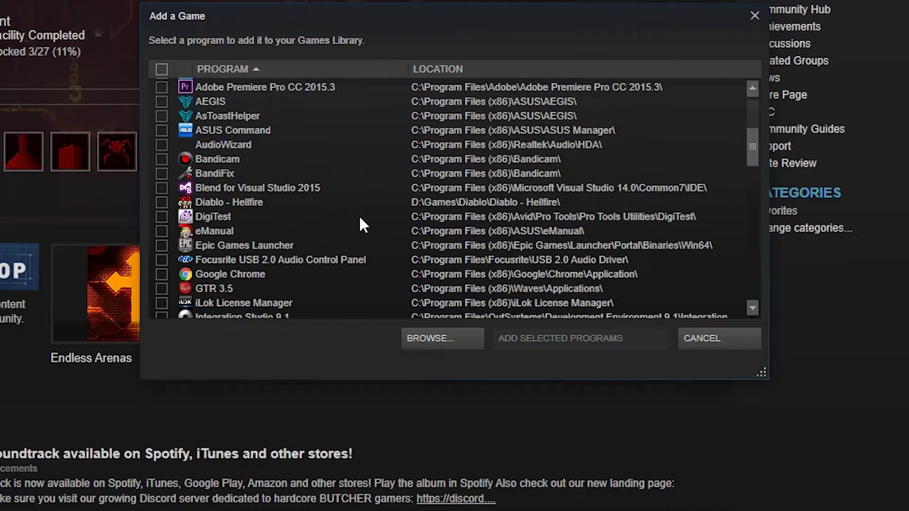
scroll(369, 233, "down", 9)
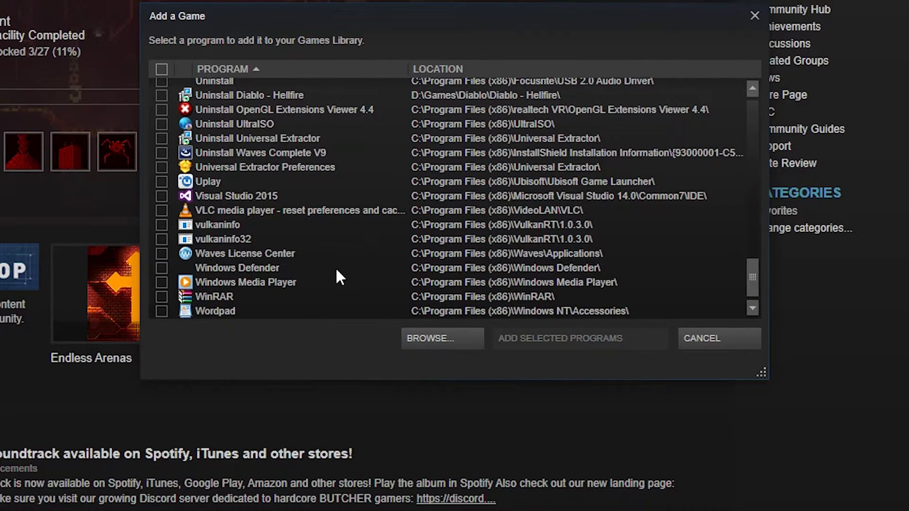
scroll(337, 273, "up", 18)
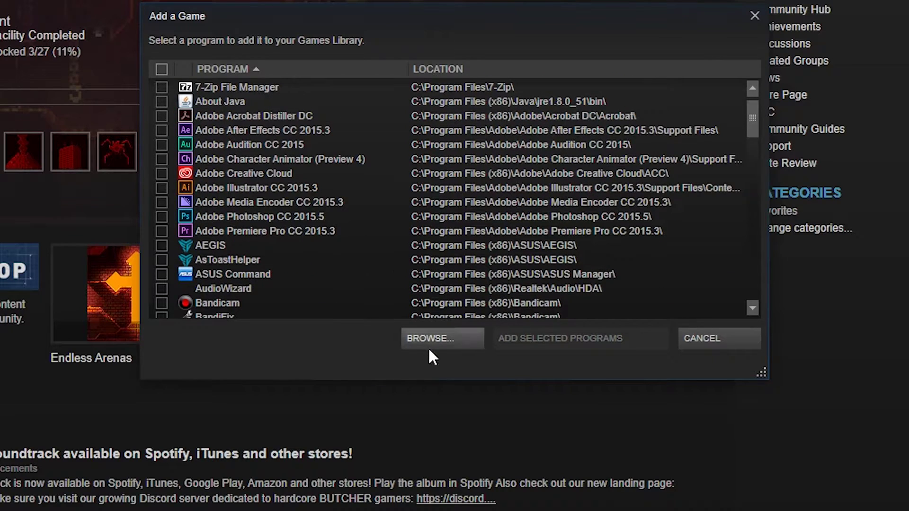
Browse for a program file in the folder D:\Games\mednafen-0.9.42-win64.
left_click(421, 337)
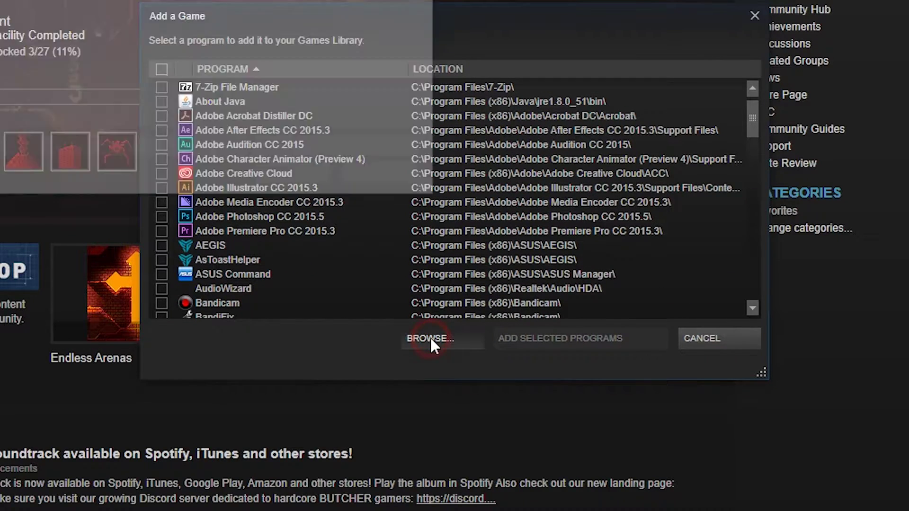
left_click_drag(9, 0, 396, 64)
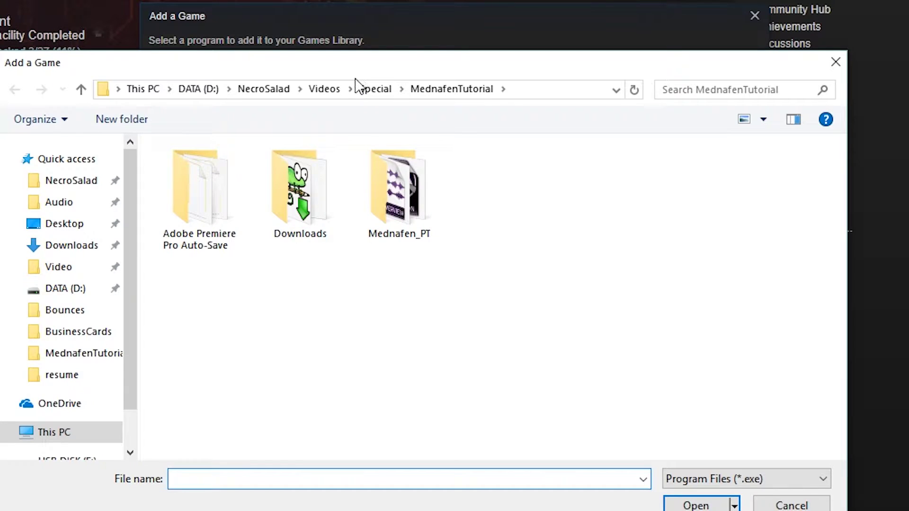
left_click(194, 91)
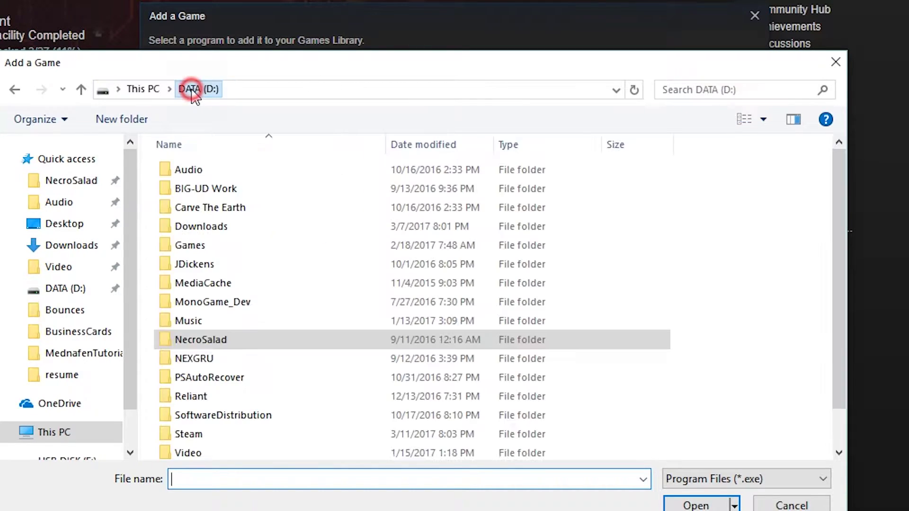
double_click(196, 243)
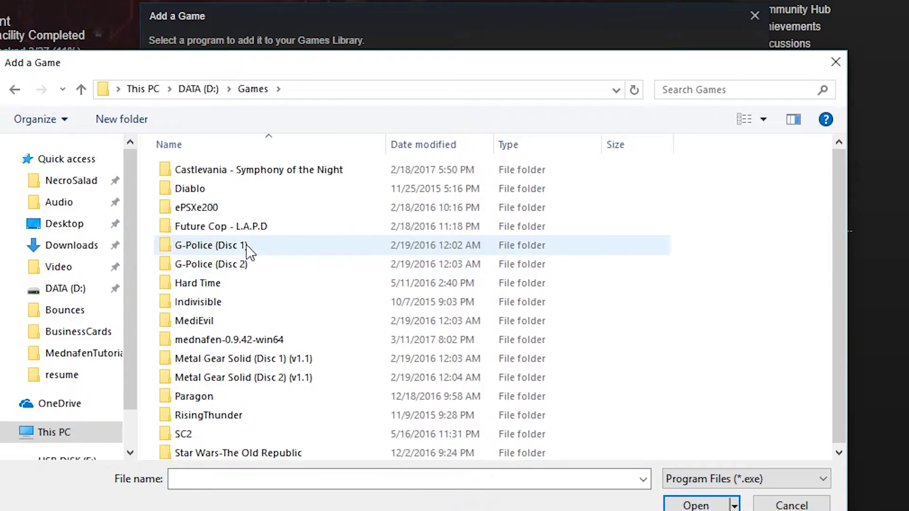
double_click(234, 337)
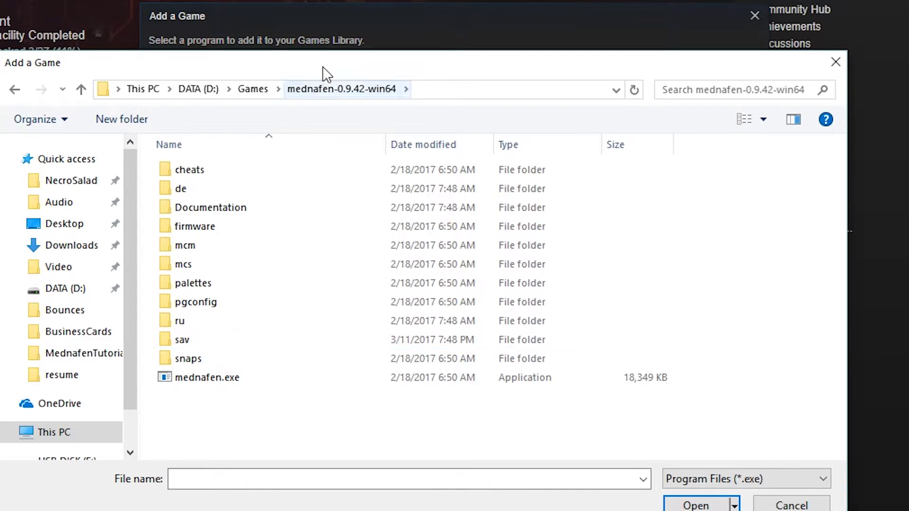
Choose mednafen.exe and add it to the games library as a non-Steam program.
left_click_drag(321, 66, 338, 34)
left_click(242, 349)
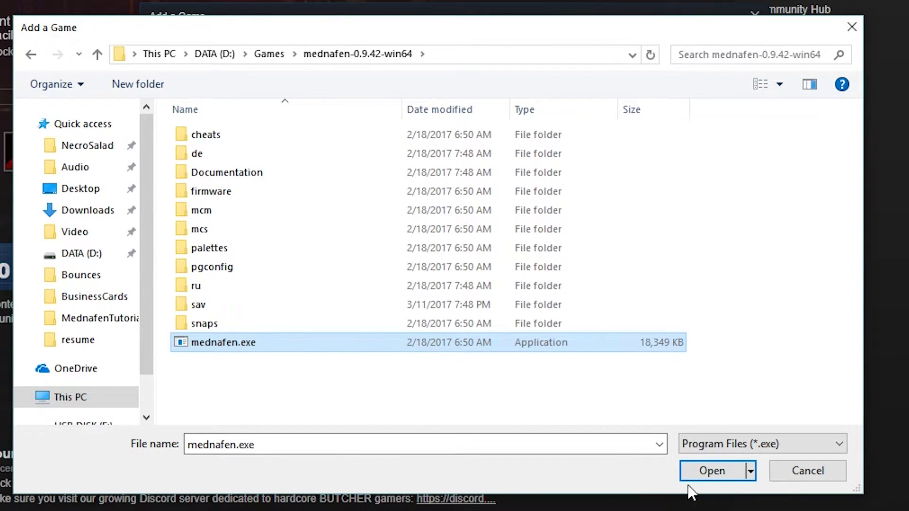
left_click(713, 472)
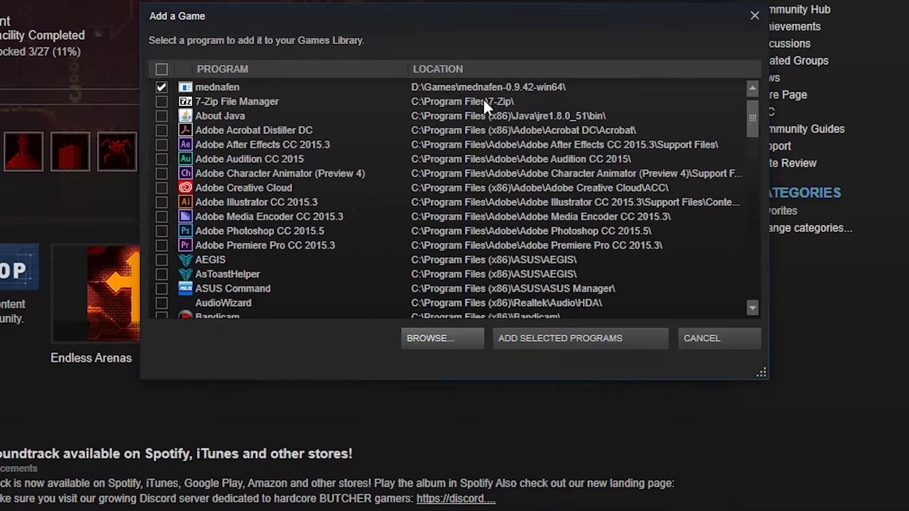
left_click(571, 339)
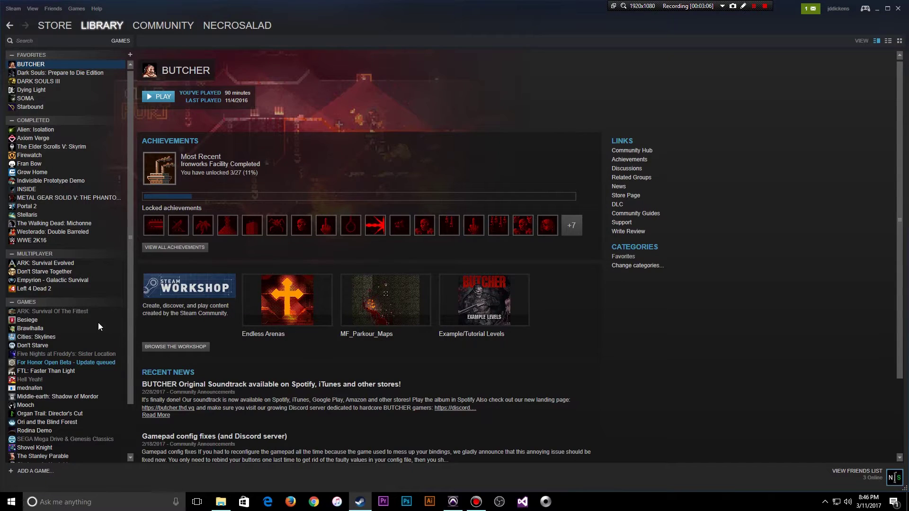
Find the mednafen entry in the library's game list and launch it.
scroll(95, 322, "down", 3)
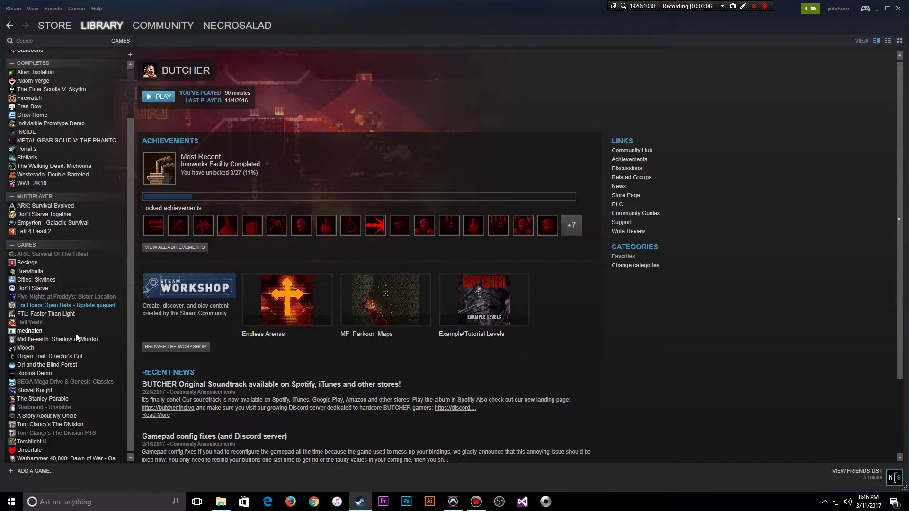
left_click(32, 331)
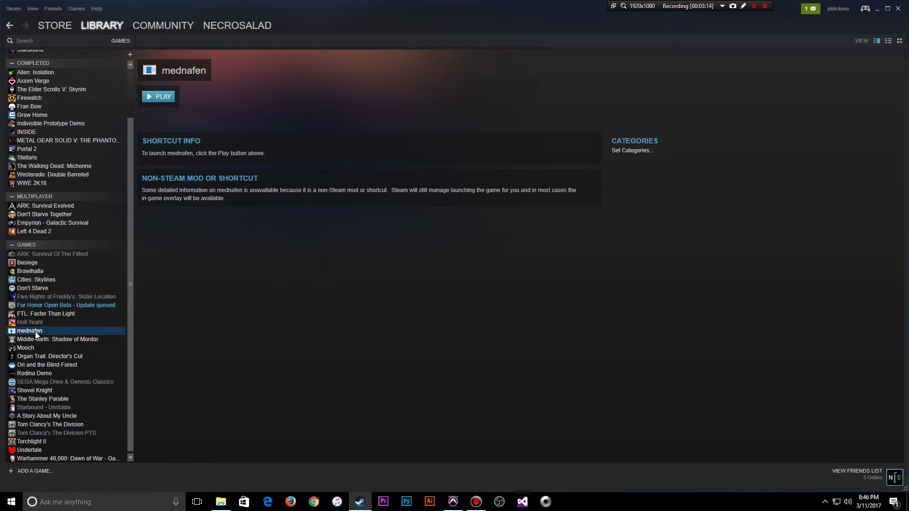
left_click(158, 95)
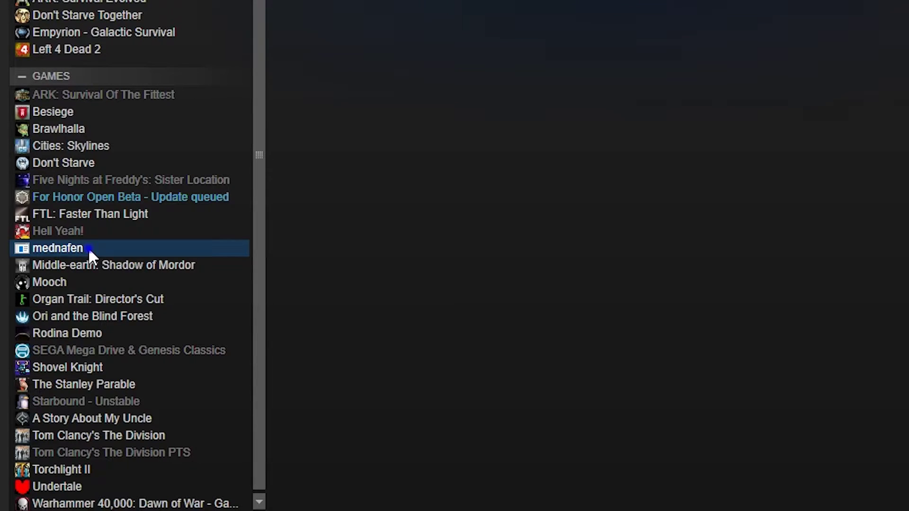
Open the properties of the mednafen shortcut and place the text cursor at the end of its target path.
right_click(90, 255)
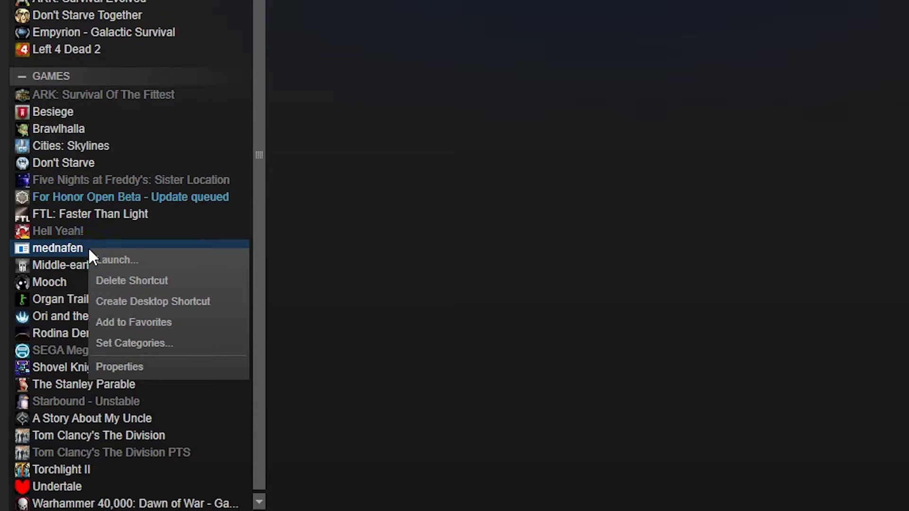
left_click(136, 366)
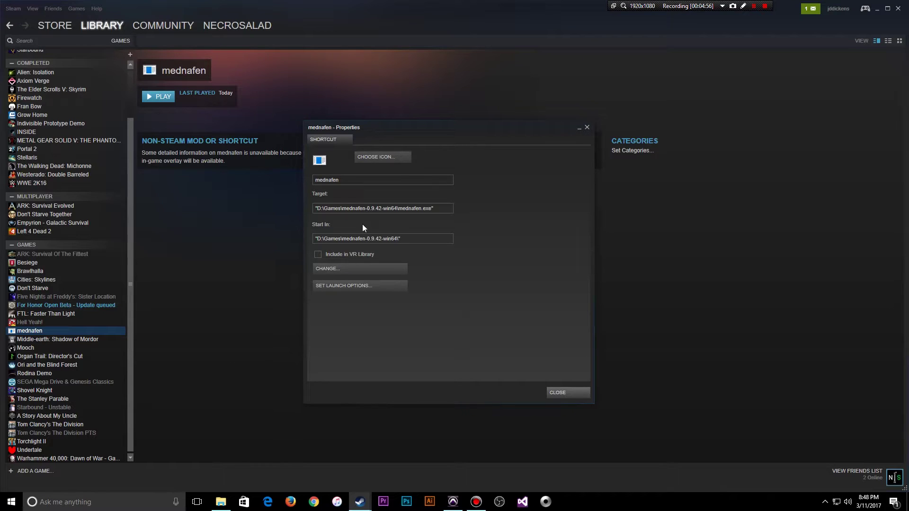
mouse_move(419, 128)
left_mouse_down()
mouse_move(416, 156)
mouse_move(435, 154)
mouse_move(426, 129)
left_mouse_up()
left_click(448, 211)
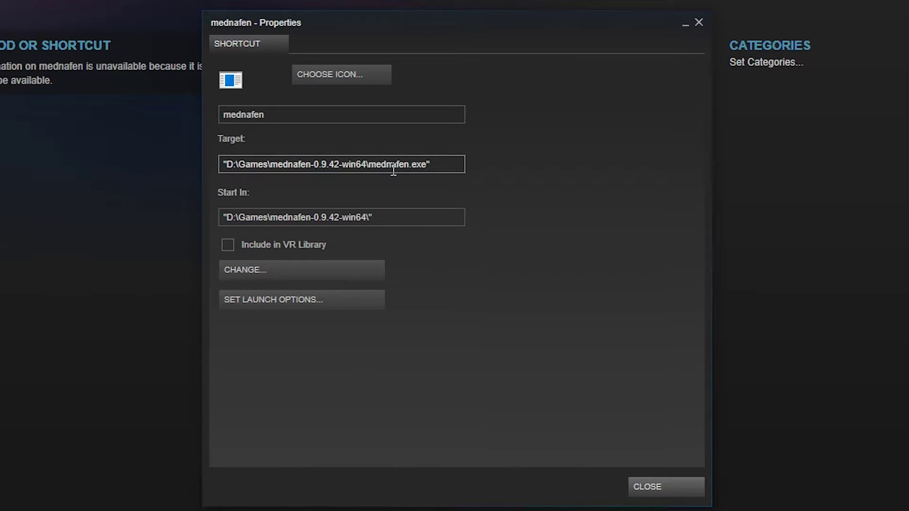
left_click(430, 164)
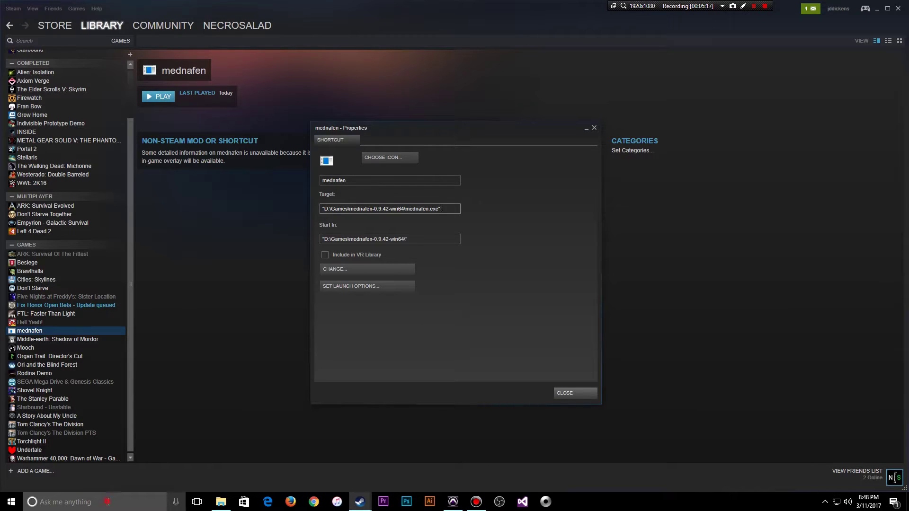
Switch to a new blank Notepad document and move its window clear of the shortcut properties fields.
left_click(108, 502)
type("notepad")
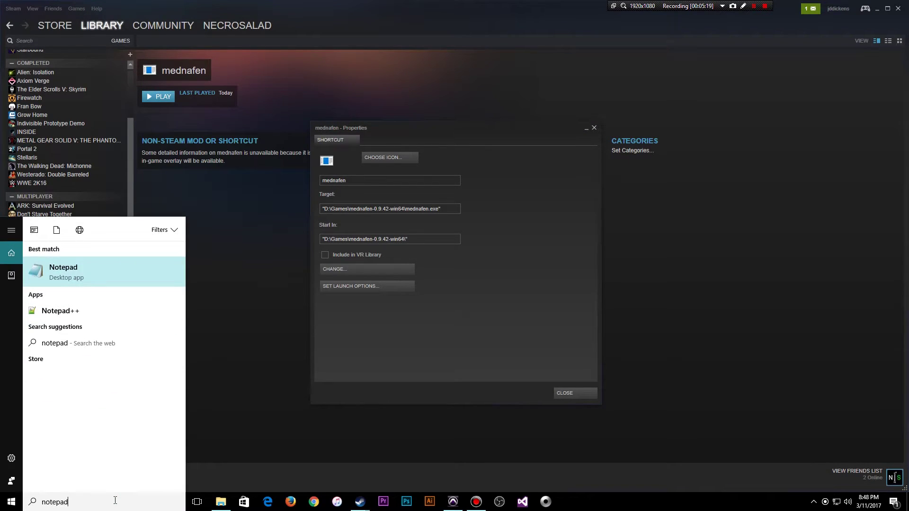
key("Return")
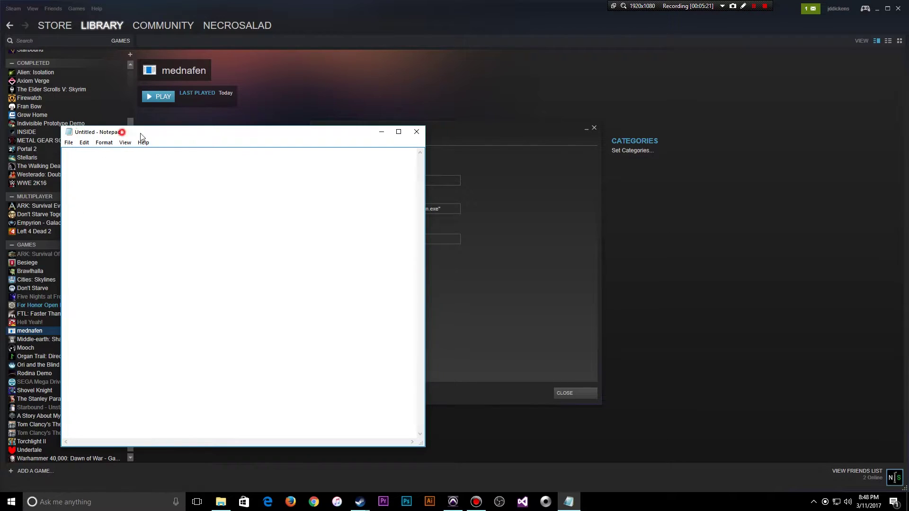
left_click_drag(124, 135, 504, 100)
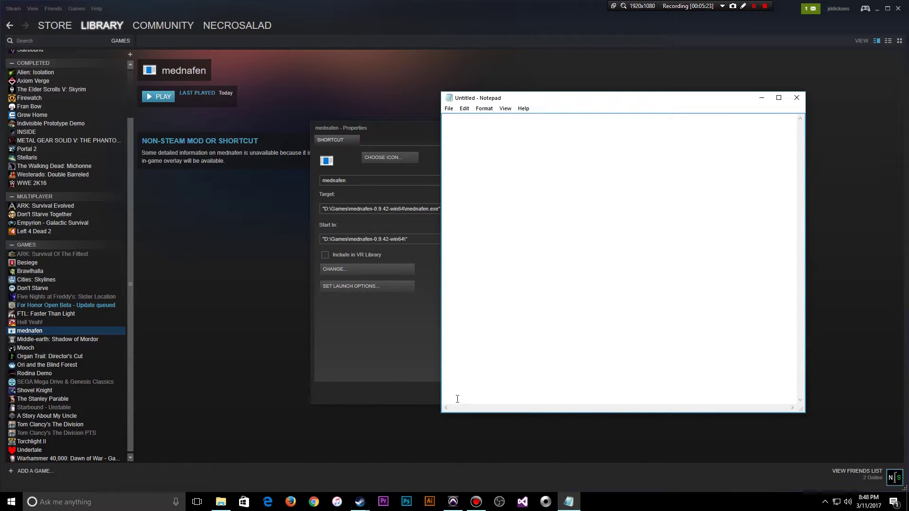
Bring the Castlevania - Symphony of the Night folder window beside Notepad and copy the folder's full path.
left_click(221, 503)
left_click_drag(579, 136, 246, 138)
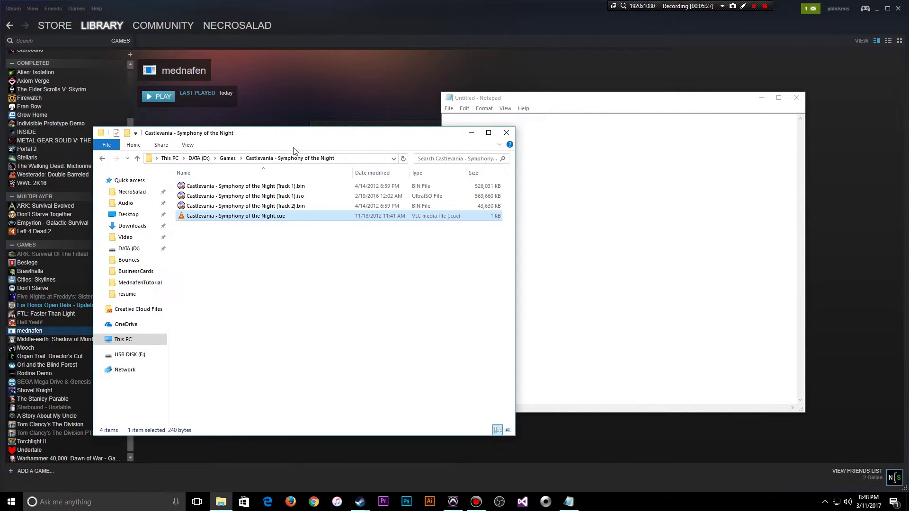
left_click(343, 159)
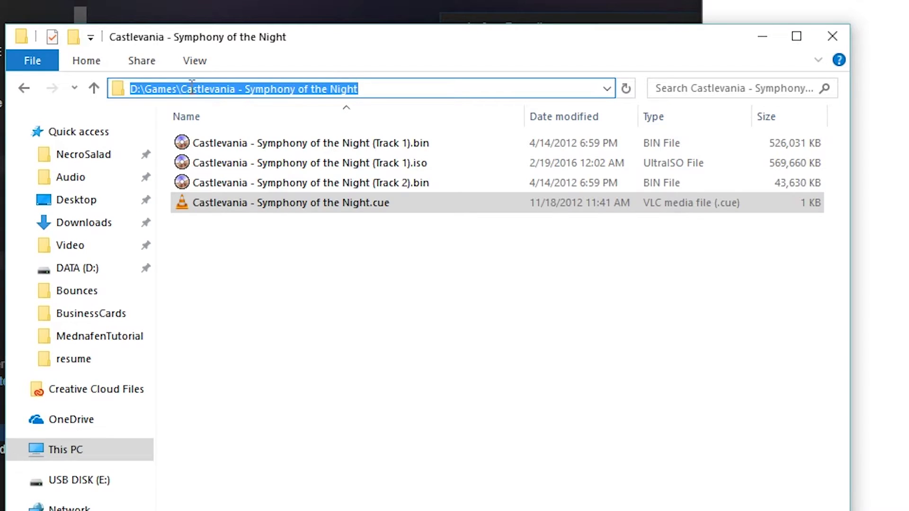
right_click(276, 90)
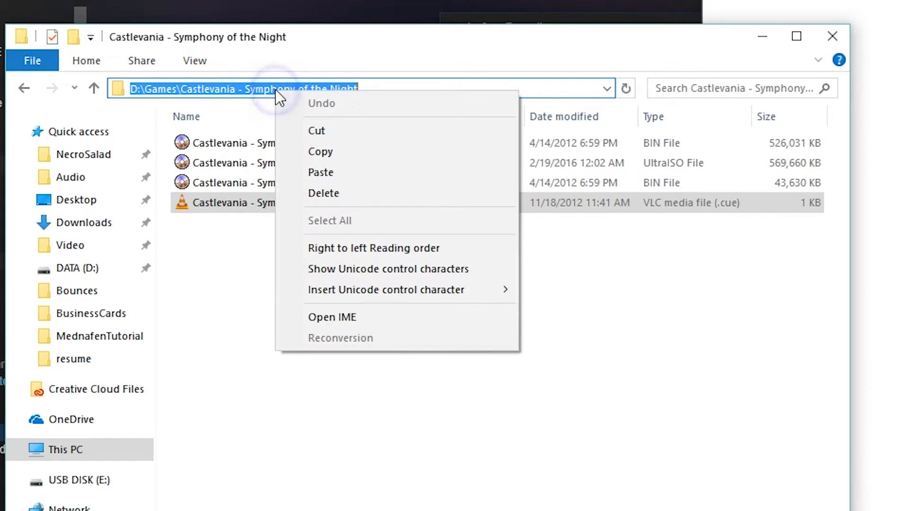
left_click(322, 150)
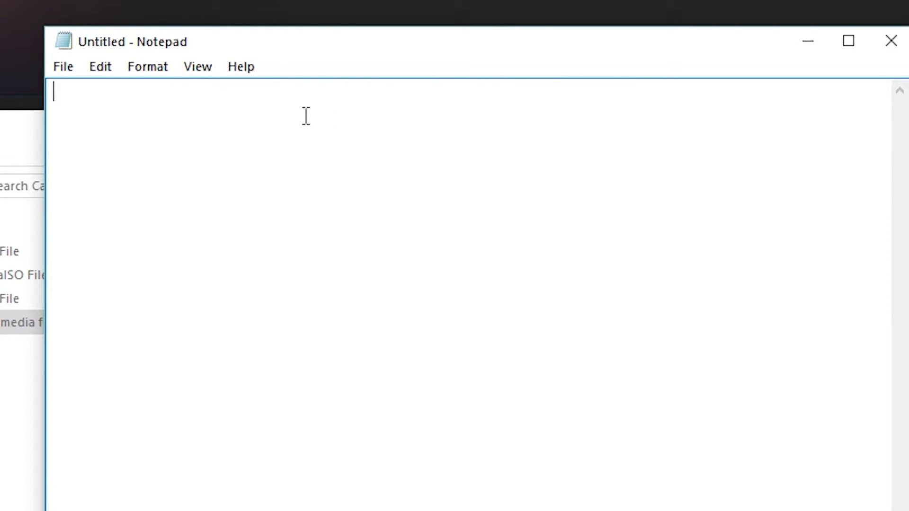
In Notepad, write an opening quotation mark, paste the path D:\Games\Castlevania - Symphony of the Night, and add a backslash.
type("\"")
right_click(144, 98)
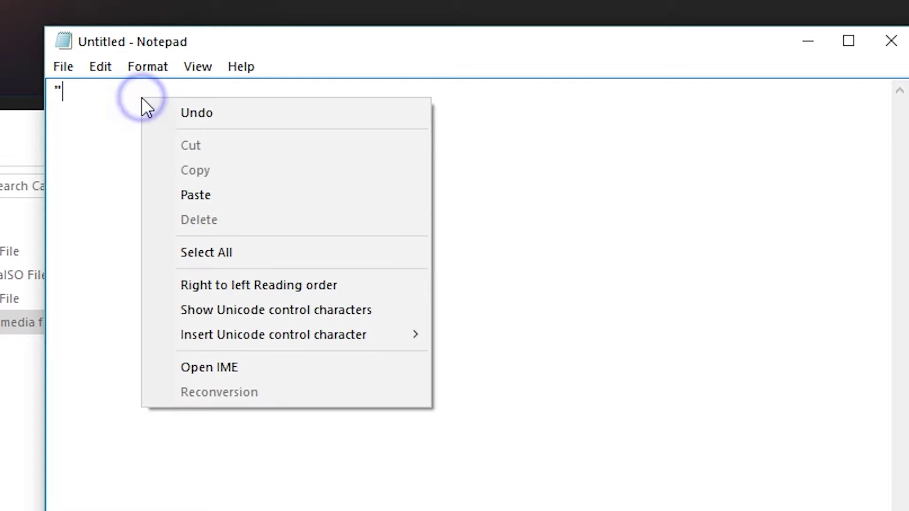
left_click(203, 189)
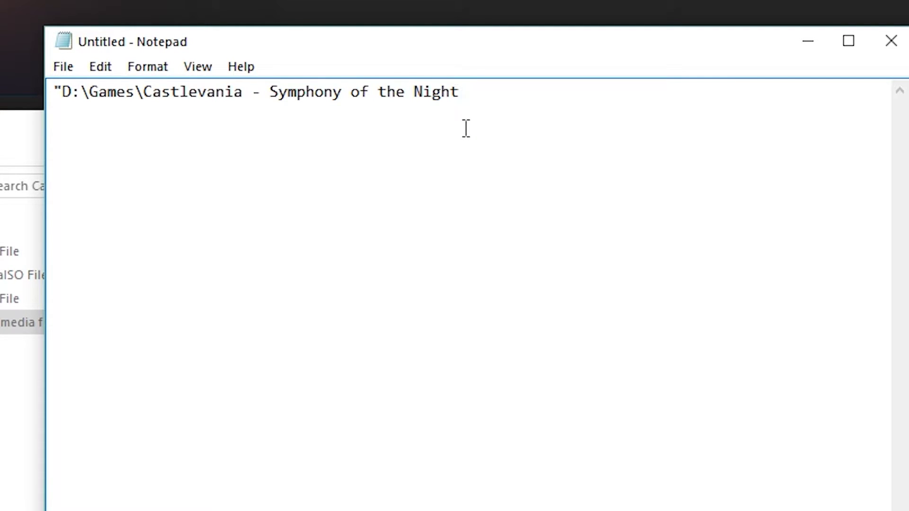
type("\\")
left_click(255, 217)
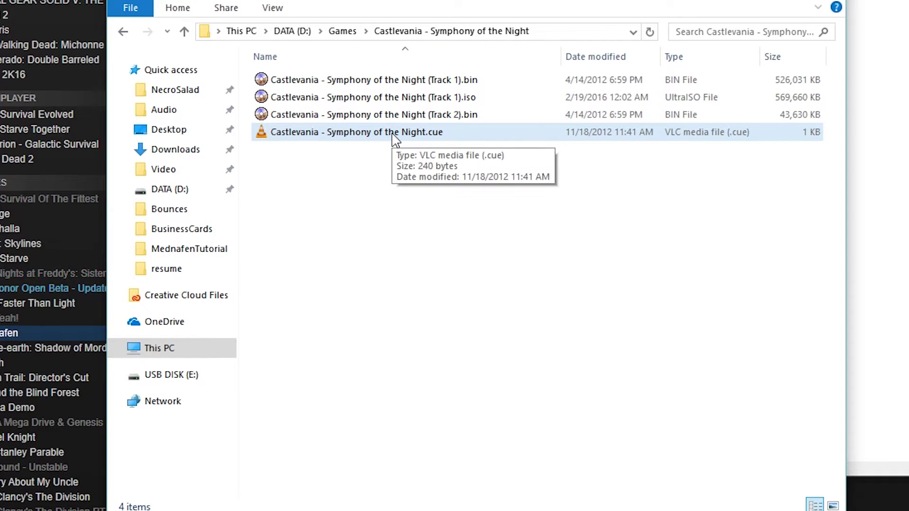
right_click(260, 218)
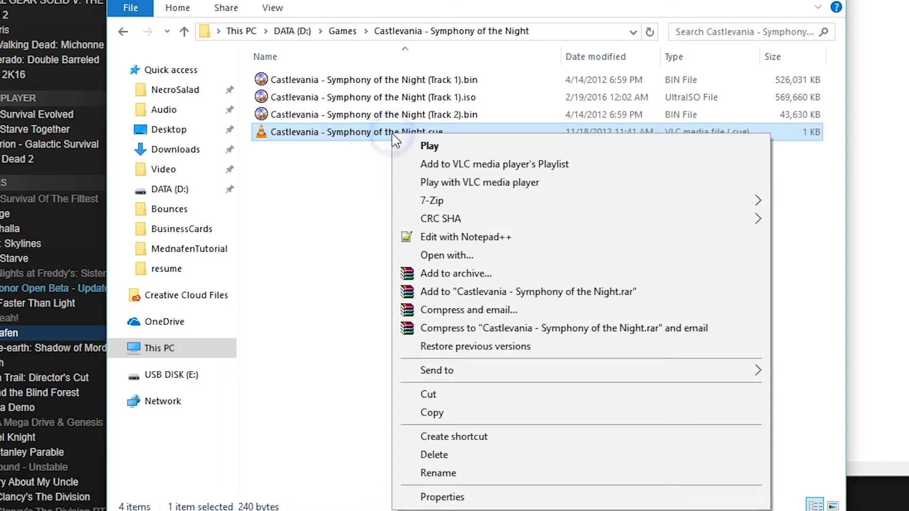
left_click(445, 497)
left_click(656, 203)
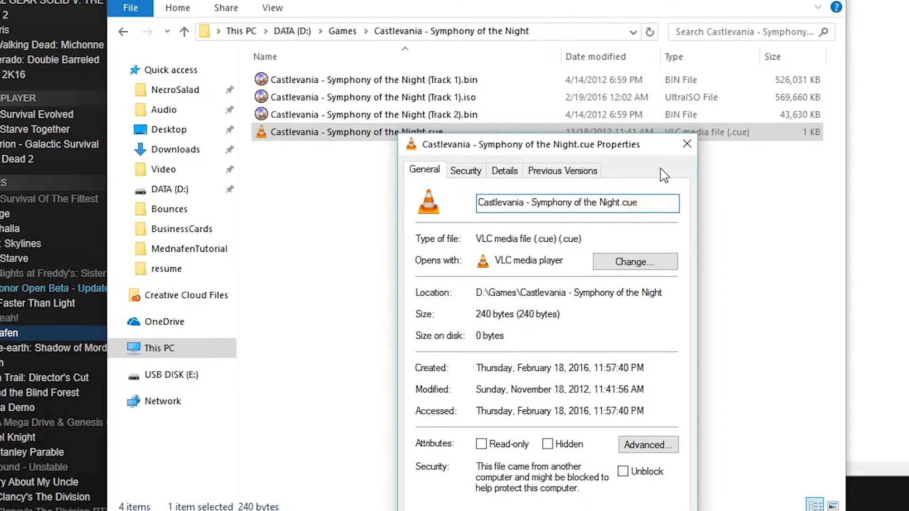
left_click(686, 143)
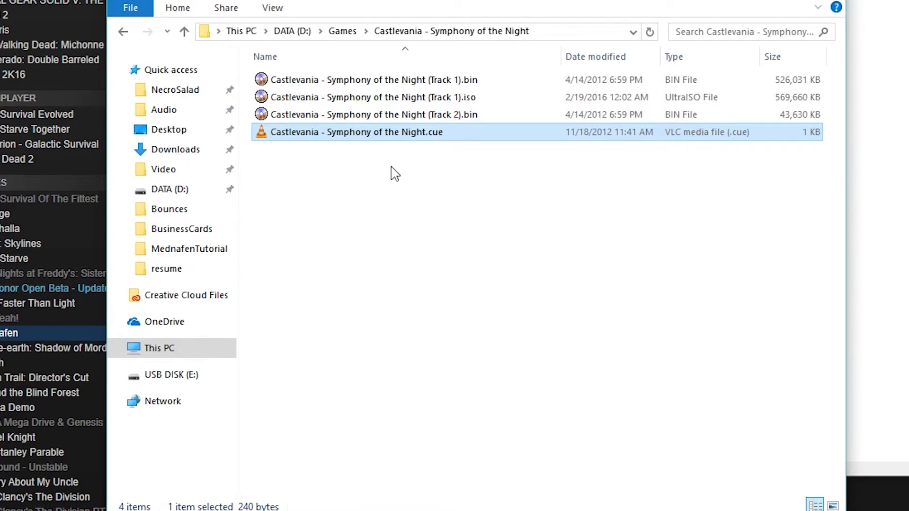
Copy the full file name, including the extension, from the properties of Castlevania - Symphony of the Night.cue.
right_click(371, 135)
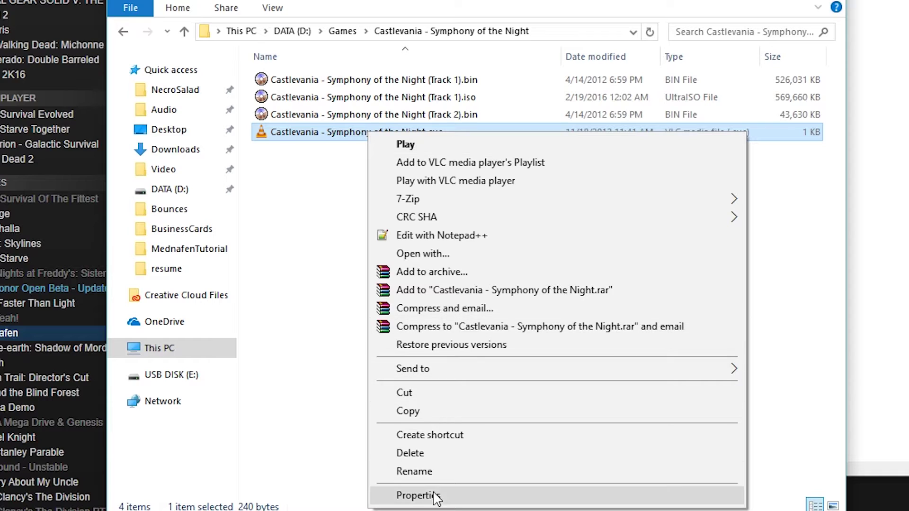
left_click(448, 498)
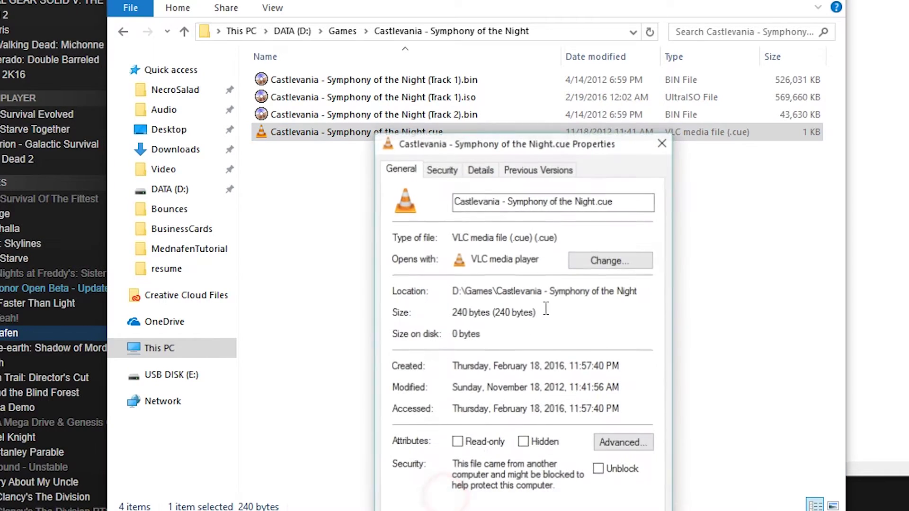
left_click_drag(651, 201, 435, 205)
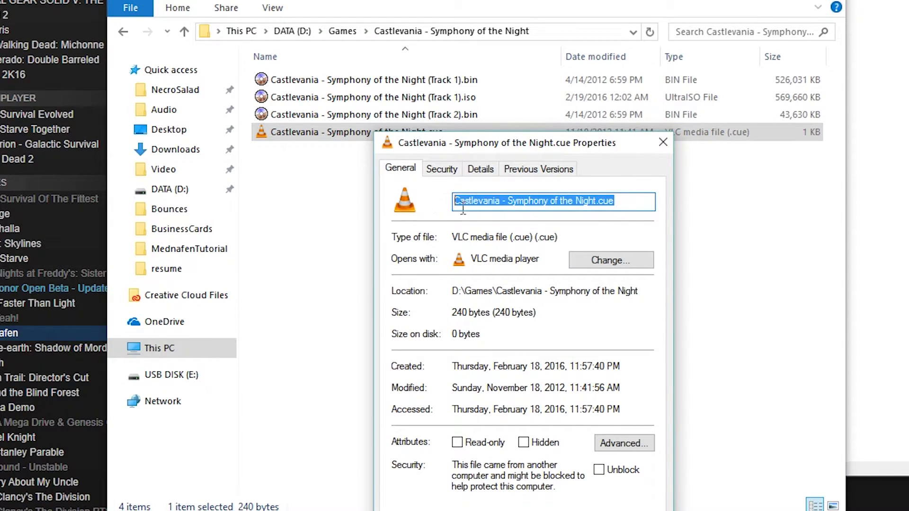
right_click(515, 205)
left_click(556, 258)
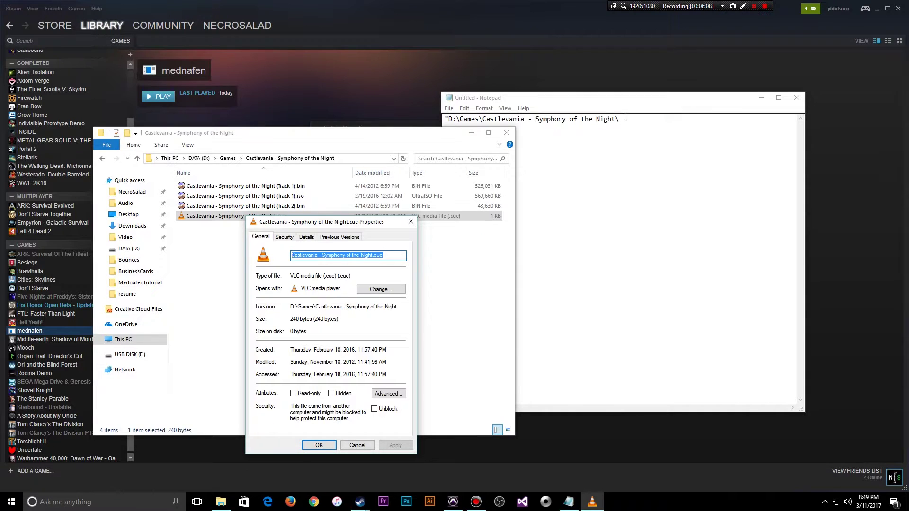
In Notepad, append the file name Castlevania - Symphony of the Night.cue to the folder path and add a closing quotation mark.
left_click(624, 118)
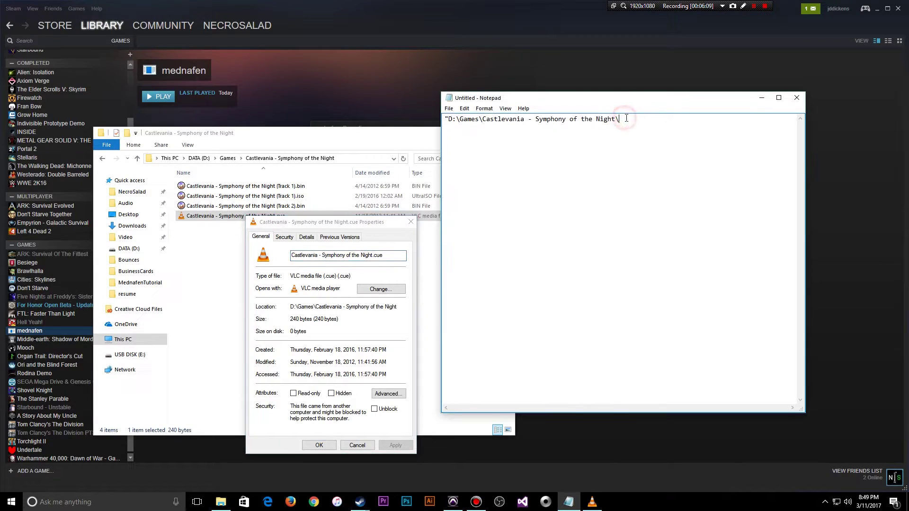
right_click(623, 119)
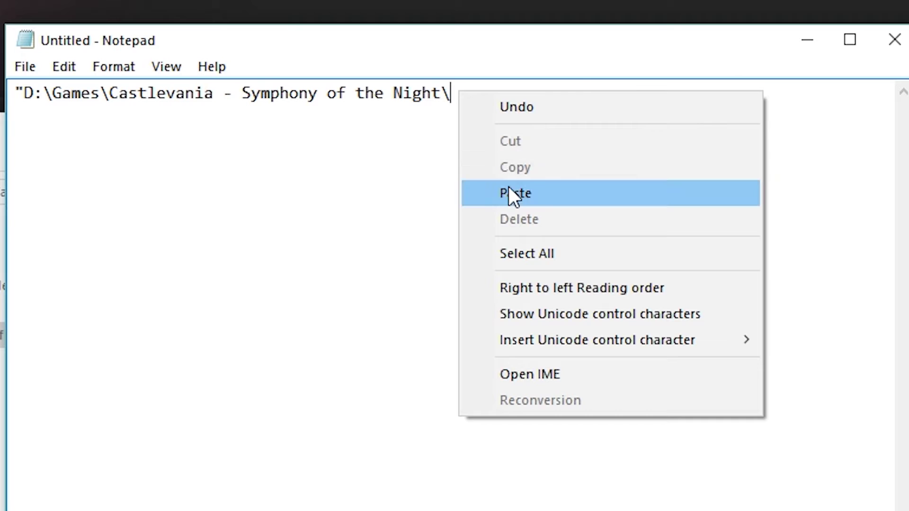
left_click(512, 193)
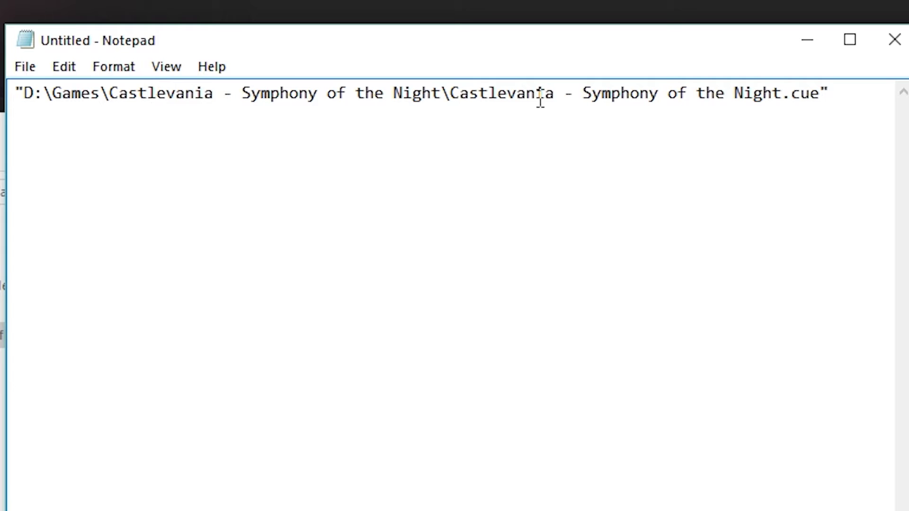
Copy the entire quoted path of the .cue file from the Notepad document.
left_click(847, 100)
left_click_drag(849, 100, 5, 88)
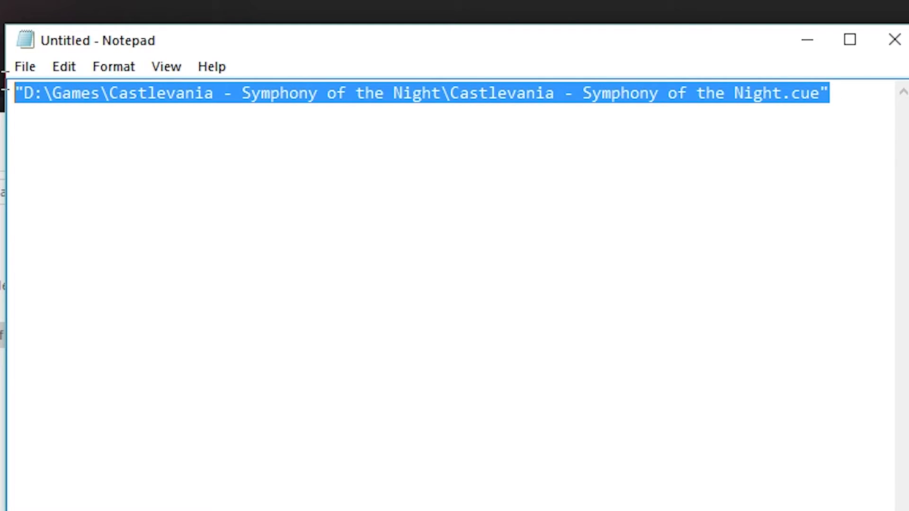
right_click(214, 97)
left_click(267, 170)
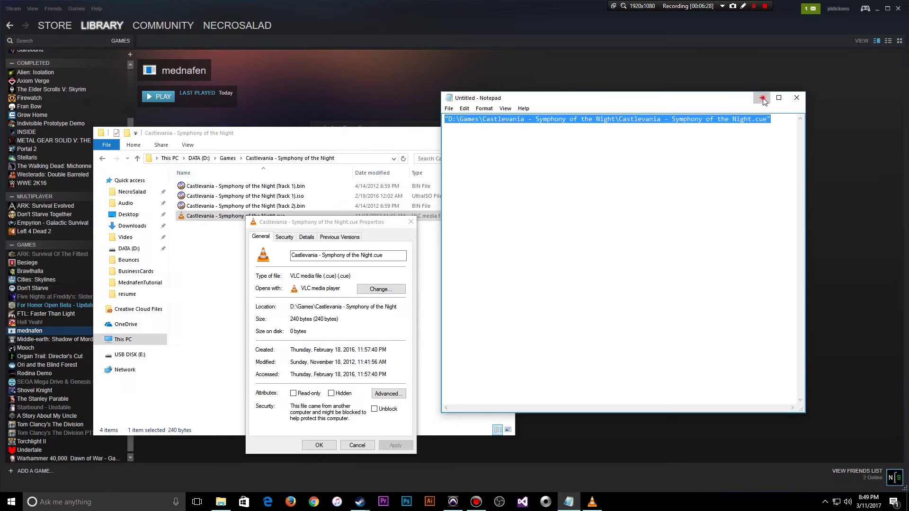
Clear away the Notepad, file properties and folder windows, and paste the quoted .cue path at the end of the mednafen shortcut's target.
left_click(807, 42)
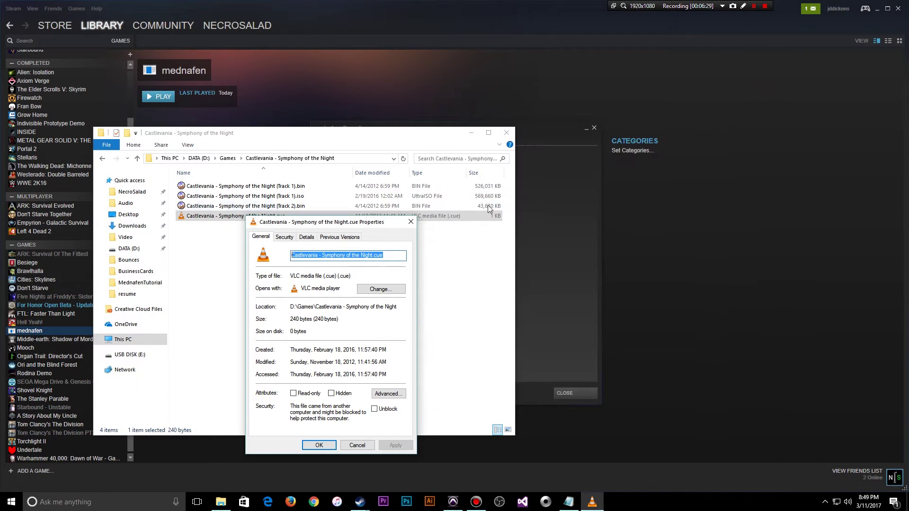
left_click(410, 222)
left_click(507, 133)
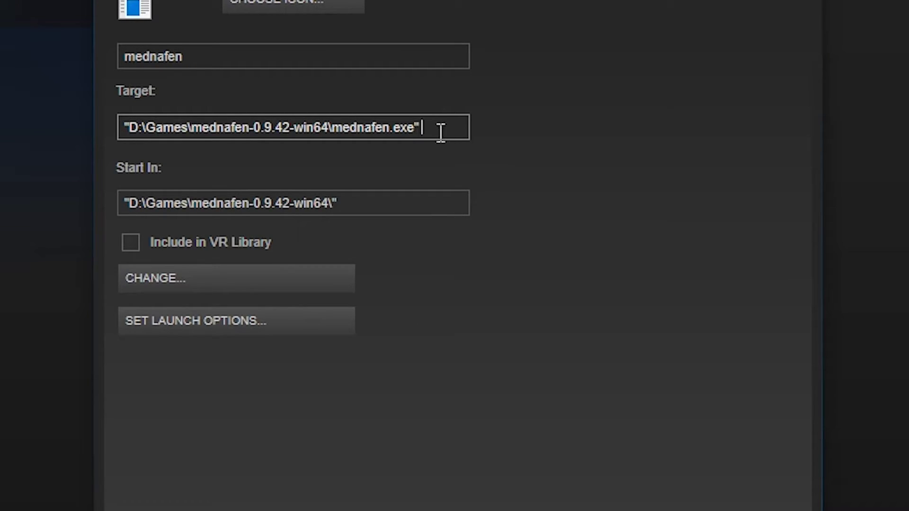
right_click(436, 128)
left_click(455, 192)
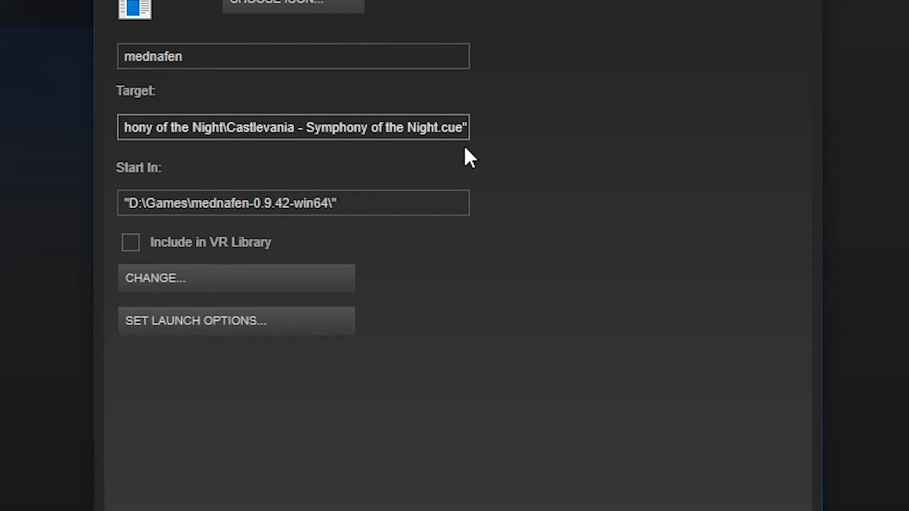
Review the shortcut's whole target line, checking the mednafen.exe path, the separating space and the quoted game path.
key("Left")
key("Left")
key("Left")
key("Left")
key("Left")
key("Left")
key("Left")
key("Left")
key("Left")
key("Left")
key("Left")
key("Left")
key("Left")
key("Left")
key("Left")
key("Left")
key("Left")
key("Left")
key("Left")
key("Left")
key("Left")
key("Left")
key("Left")
key("Left")
key("Left")
key("Left")
key("Left")
key("Left")
key("Left")
key("Left")
key("Left")
key("Left")
key("Left")
key("Left")
key("Left")
key("Left")
key("Left")
key("Left")
key("Left")
key("Left")
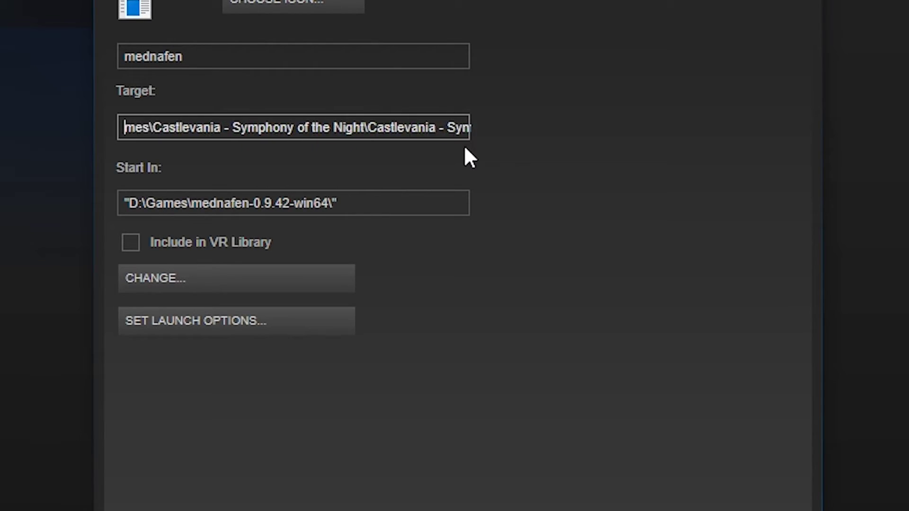
key("Left")
key("Left")
key("Left")
key("Left")
key("Left")
key("Left")
key("Left")
key("Left")
key("Left")
key("Left")
key("Left")
key("Left")
key("Left")
key("Left")
key("Left")
key("Left")
key("Left")
key("Left")
key("Left")
key("Left")
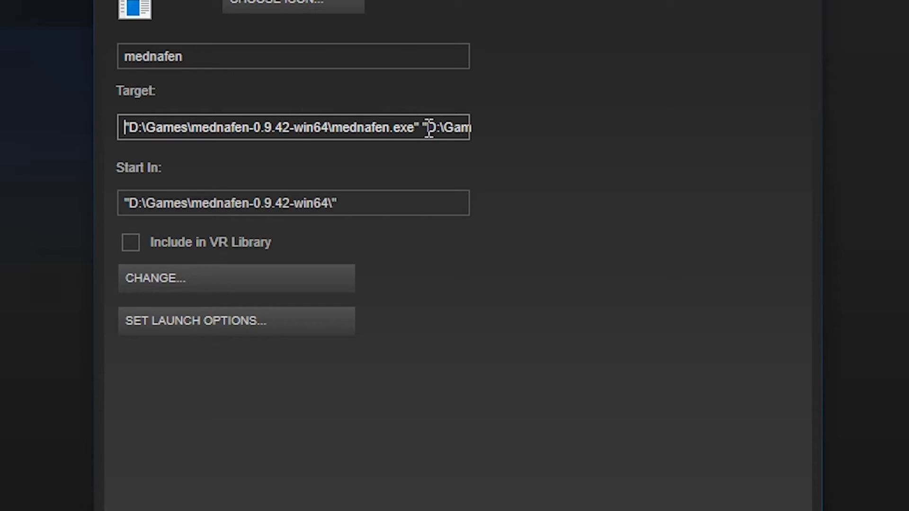
key("End")
key("Home")
Rename the mednafen shortcut to Castlevania SOTN and close its properties.
double_click(198, 59)
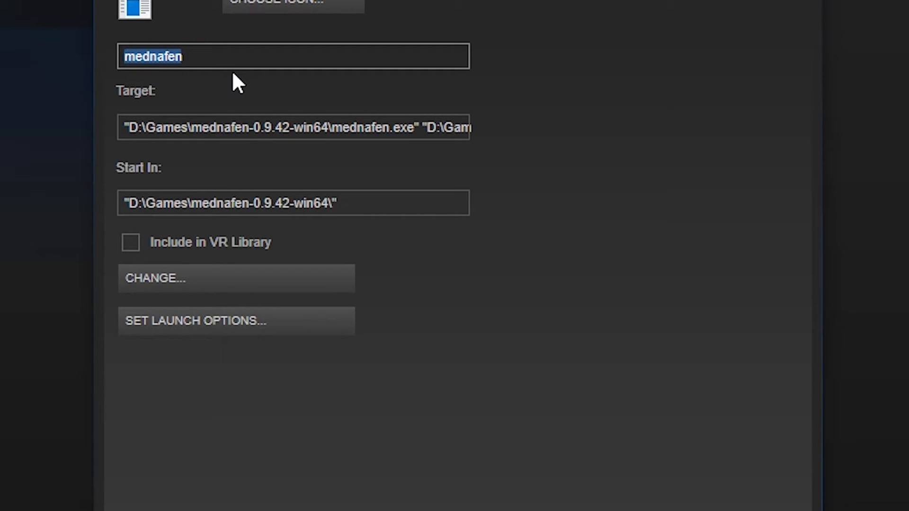
type("Castl")
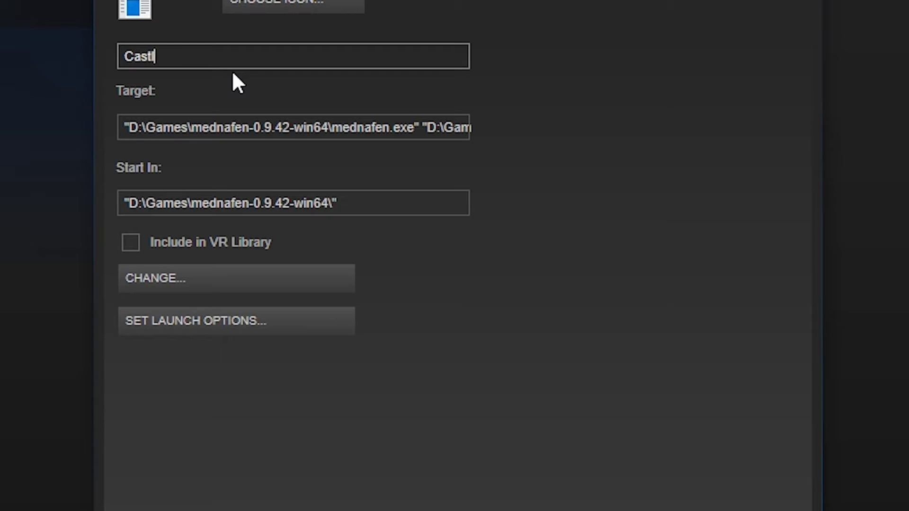
type("evania SOTN")
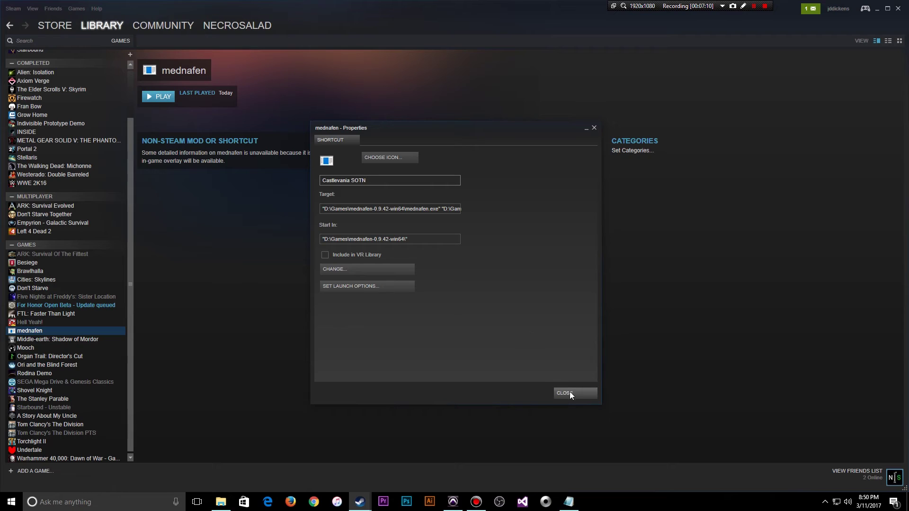
left_click(569, 391)
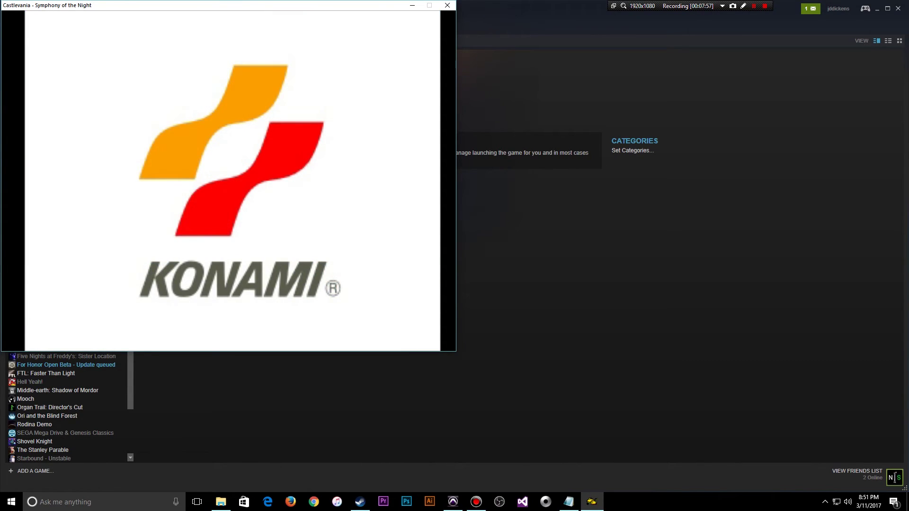
Switch the running Castlevania - Symphony of the Night game to full screen.
key("alt+Return")
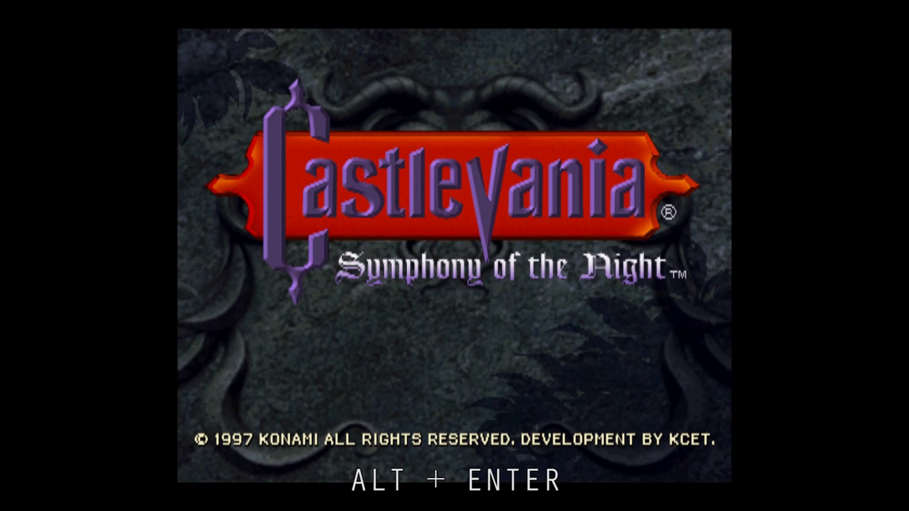